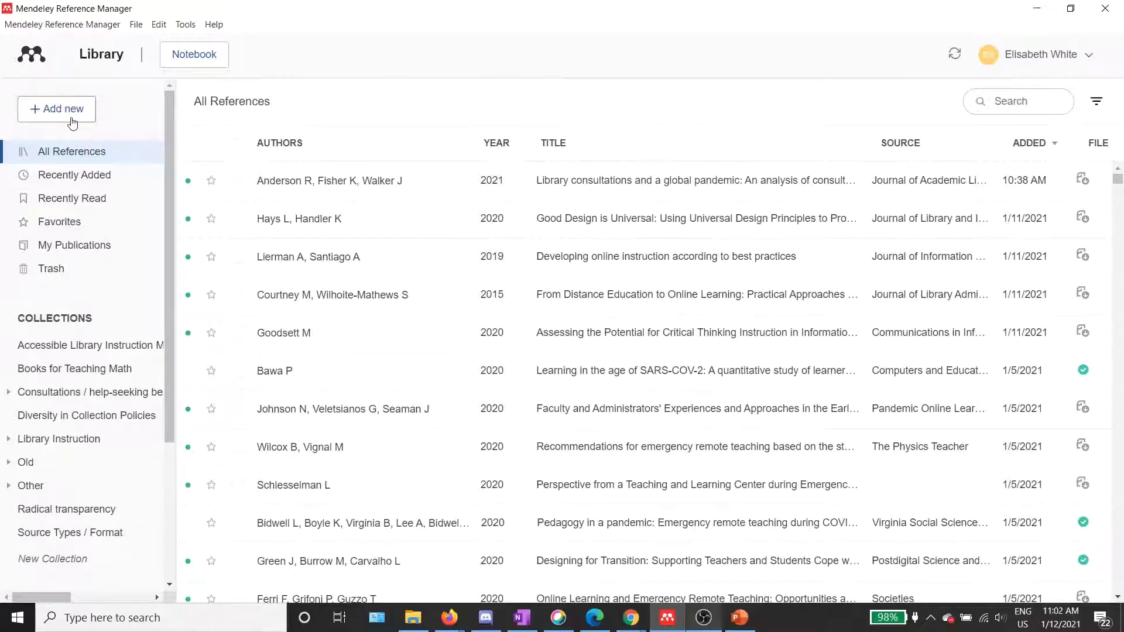
Step: Import the 0-importexample PDF into the library via Add new > File(s) from computer
click(72, 120)
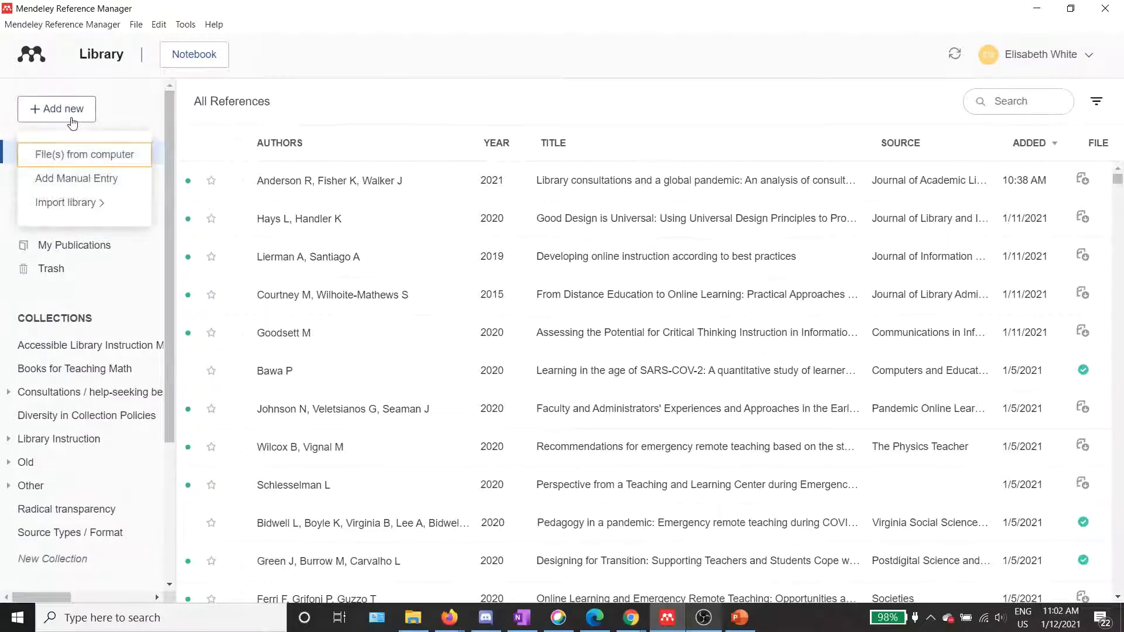
click(52, 154)
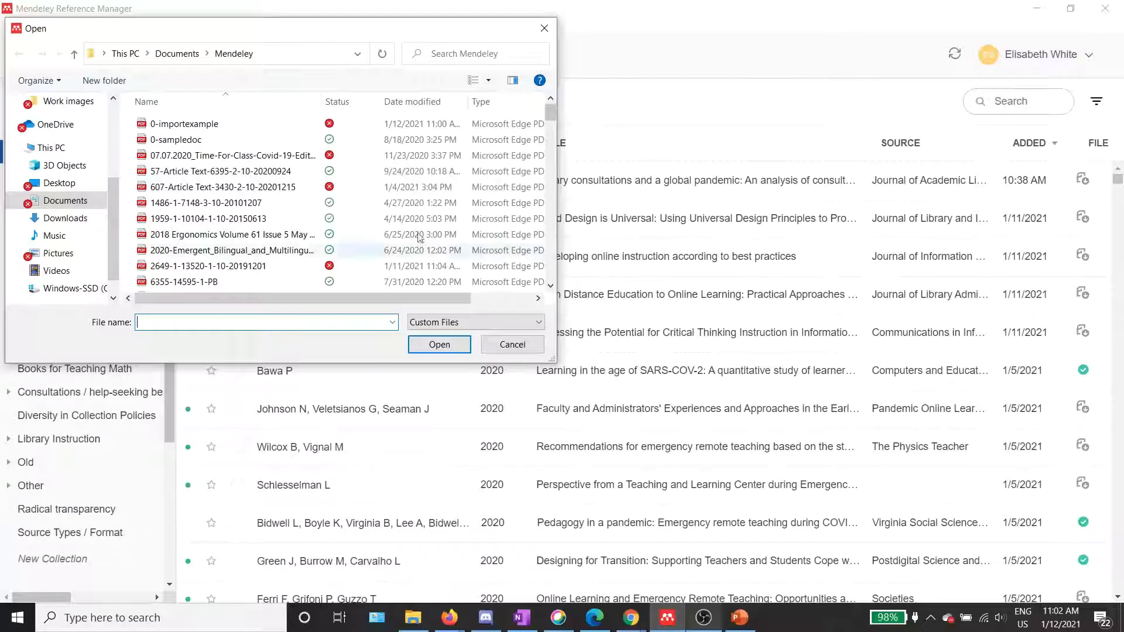
click(204, 129)
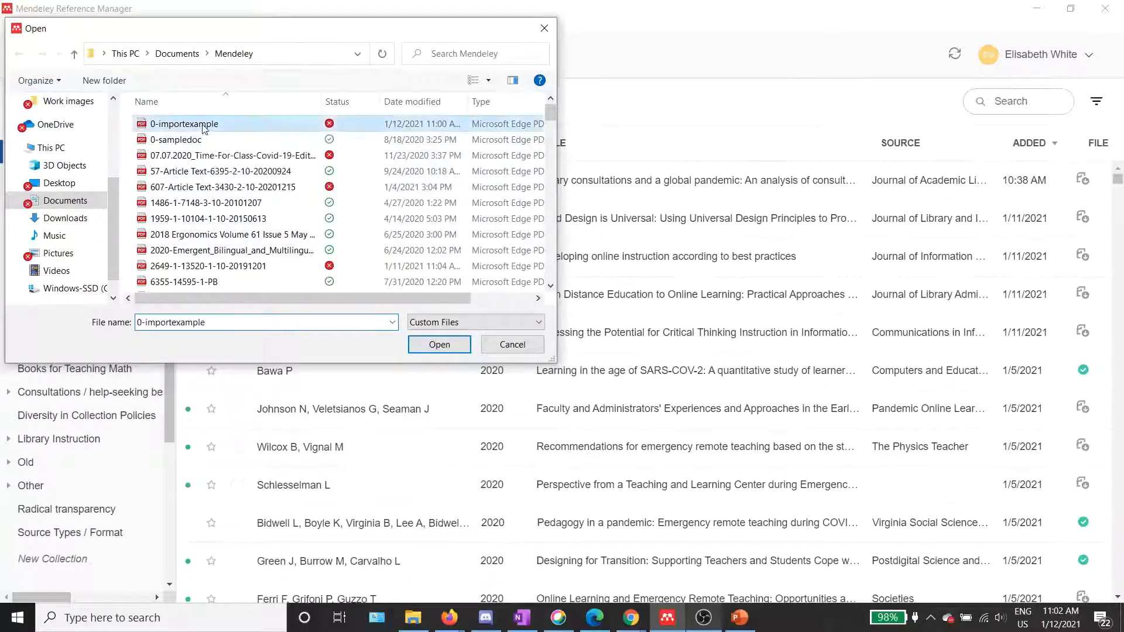
click(432, 346)
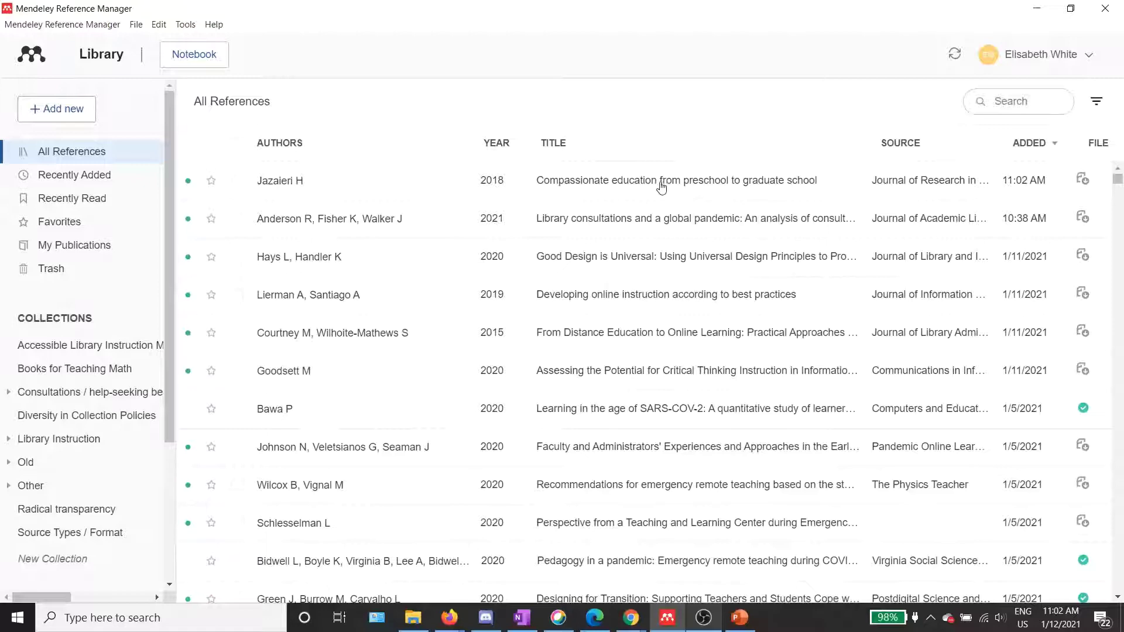
Step: Open the newly added Jazaieri 2018 Compassionate education article in the reader
click(596, 183)
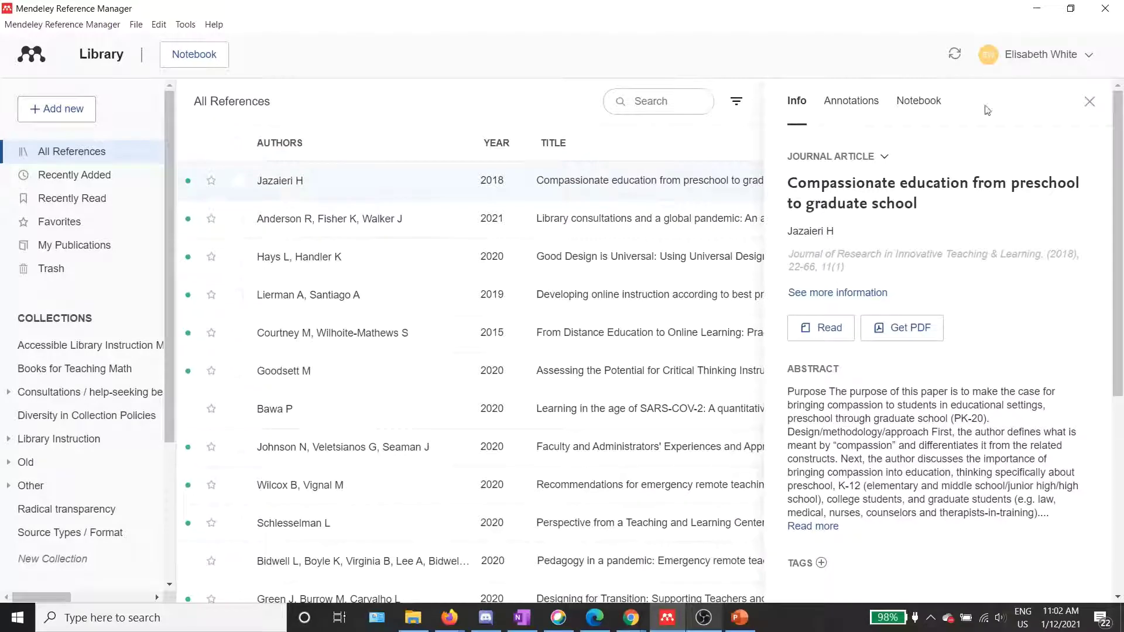
double_click(664, 186)
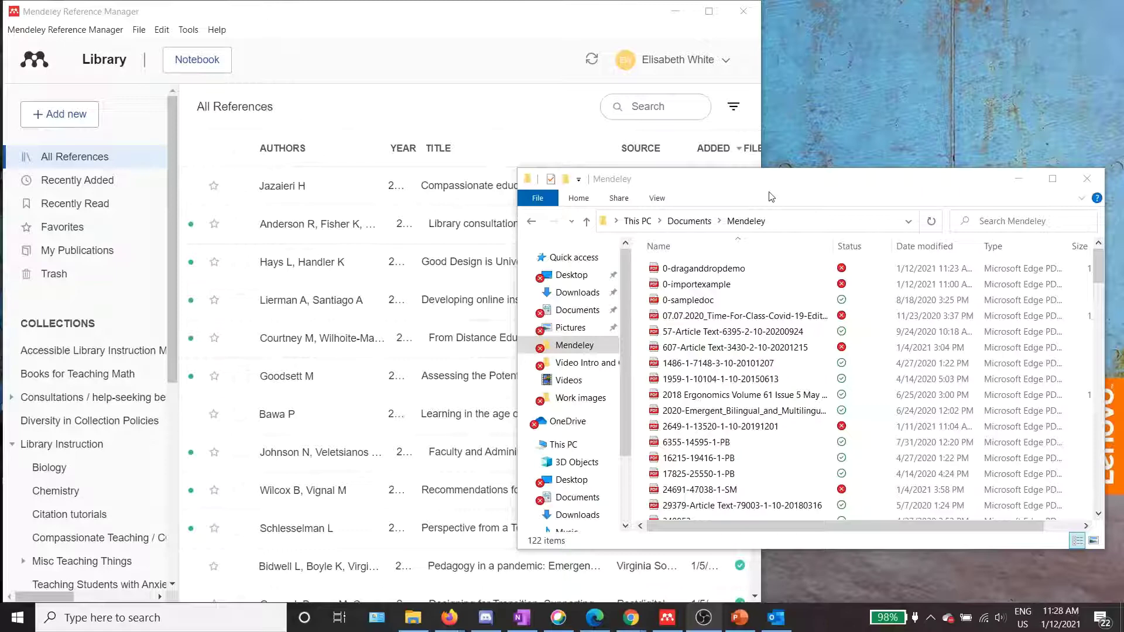
Step: Drag the 0-draganddropdemo PDF onto All References, adding the Barker and Hoffman reference, and hide the folder
click(760, 274)
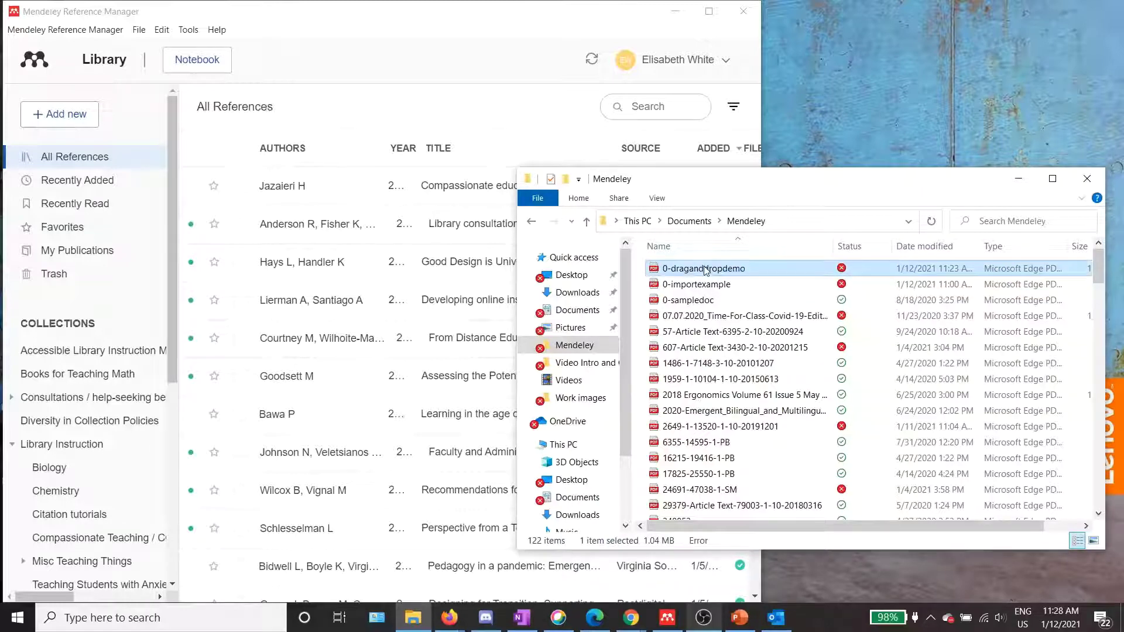
drag(705, 271, 624, 276)
drag(433, 310, 376, 312)
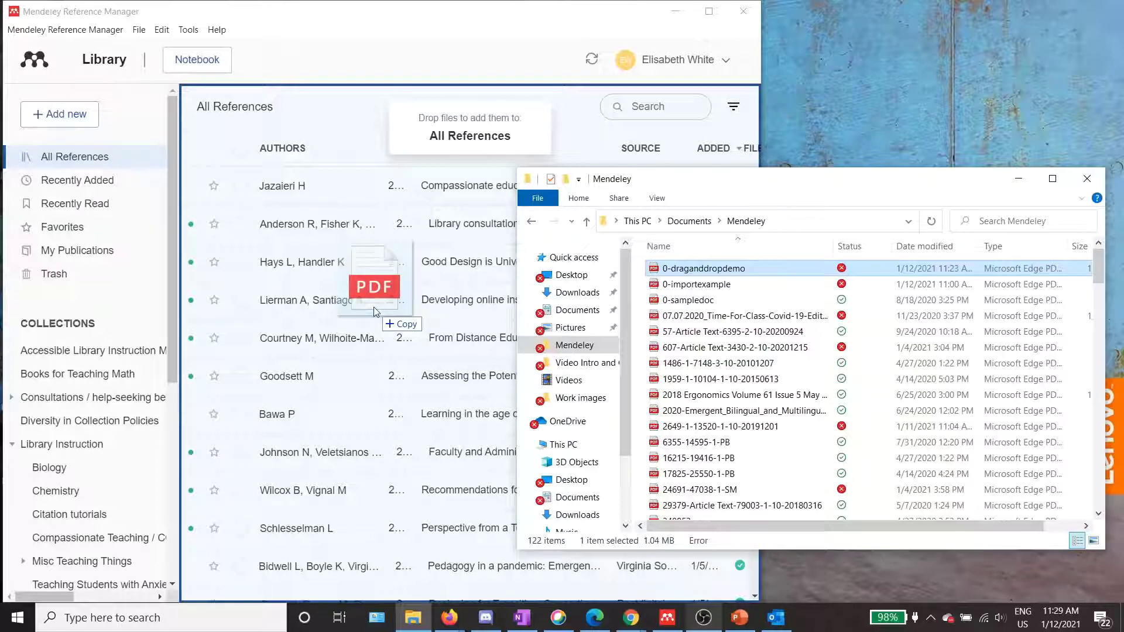
drag(373, 306, 374, 307)
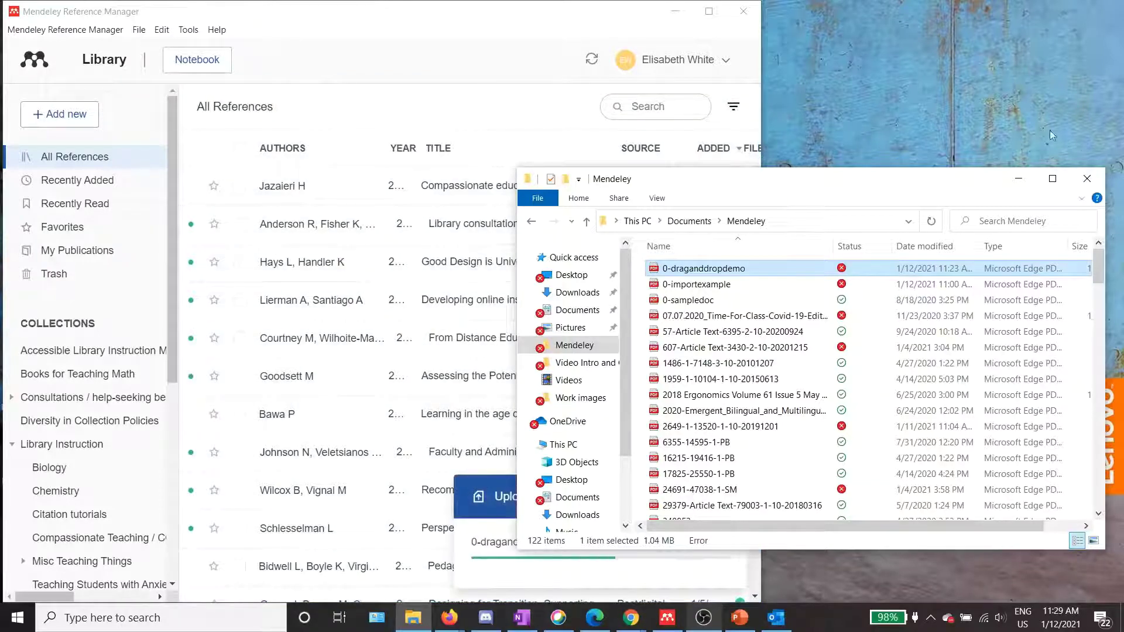
click(1018, 179)
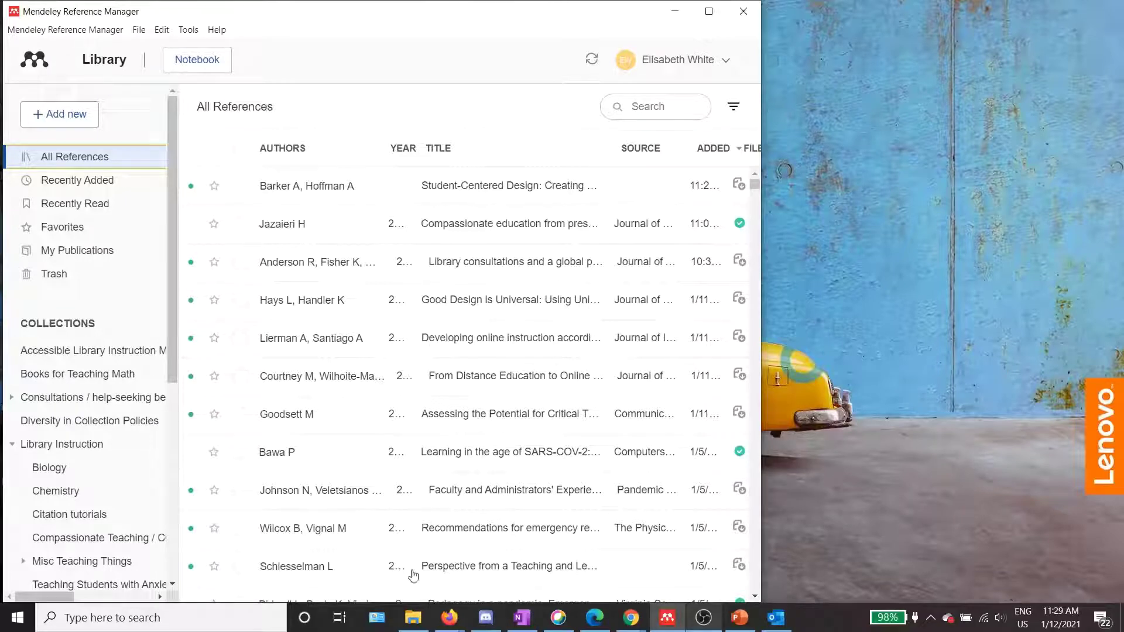
Step: Select the first four PDFs in the Mendeley folder, start dragging them, and abandon the drop
click(412, 618)
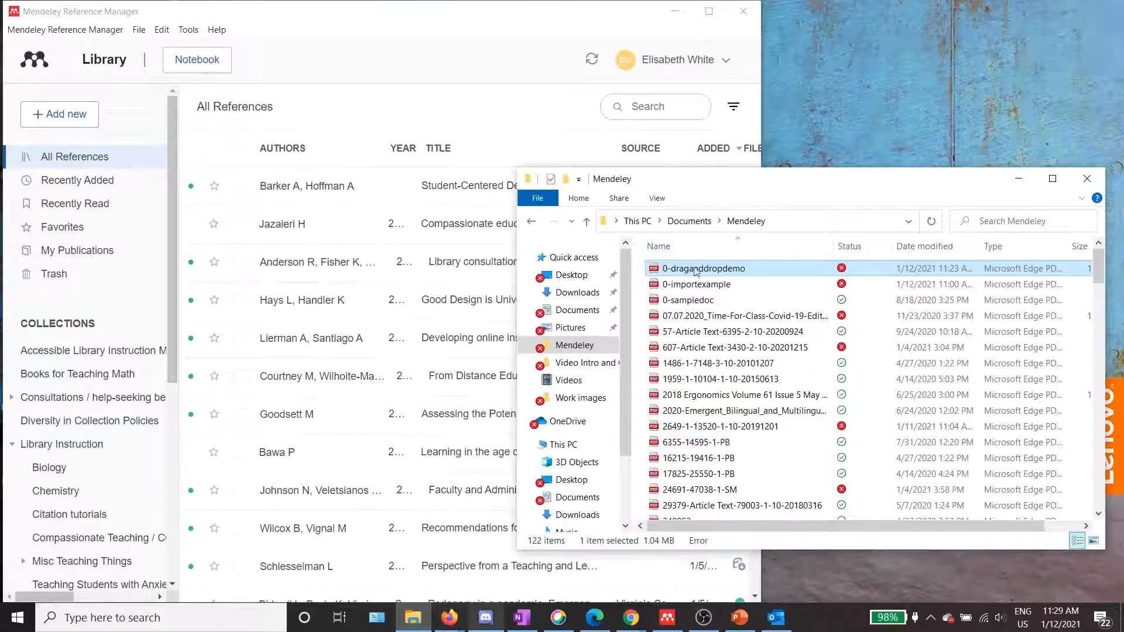
ctrl+click(708, 286)
ctrl+click(710, 301)
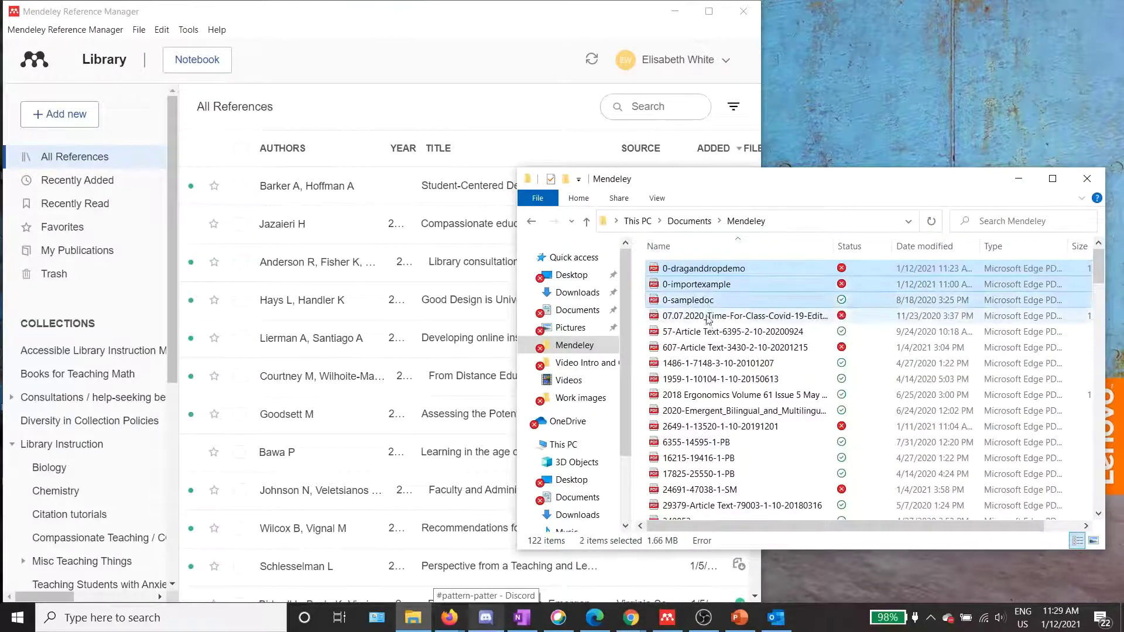
ctrl+click(706, 316)
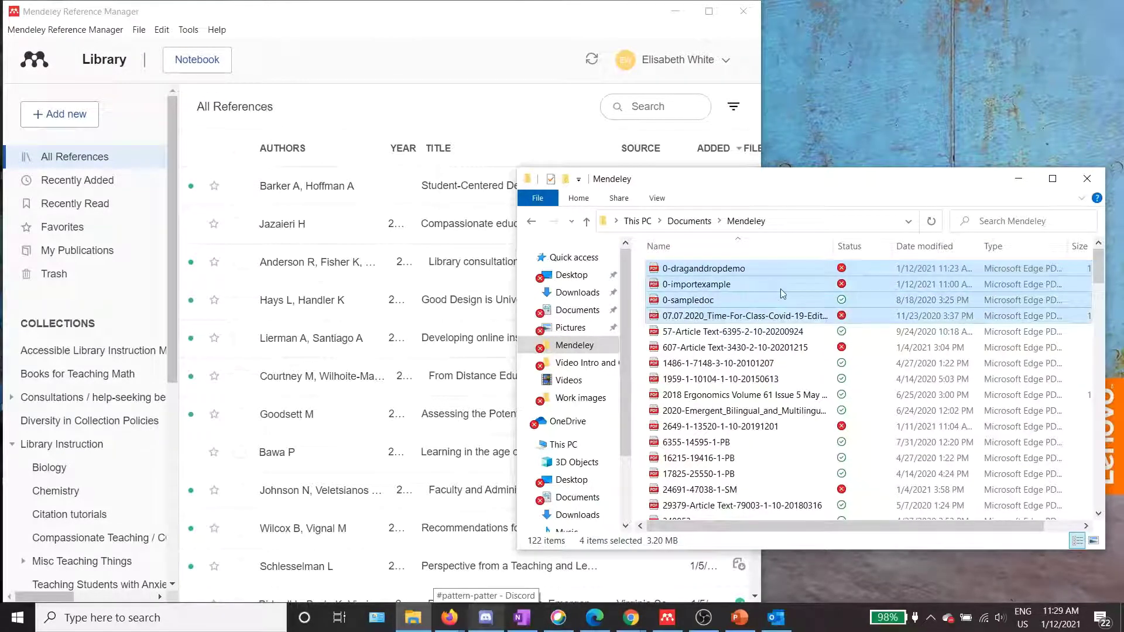
drag(760, 296, 404, 237)
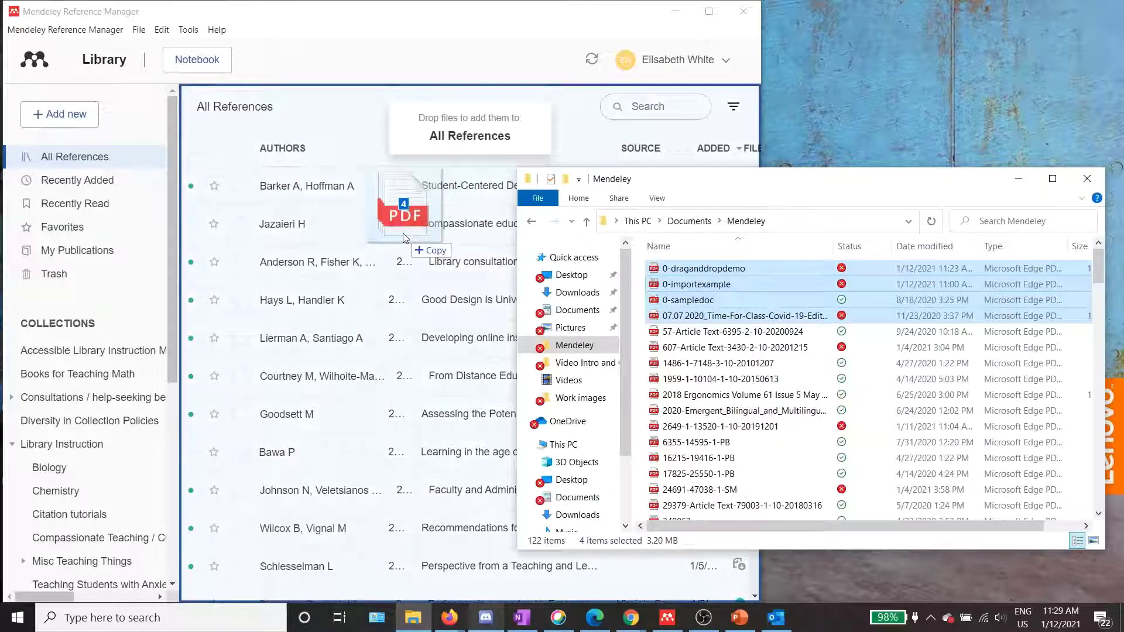
drag(403, 233, 739, 289)
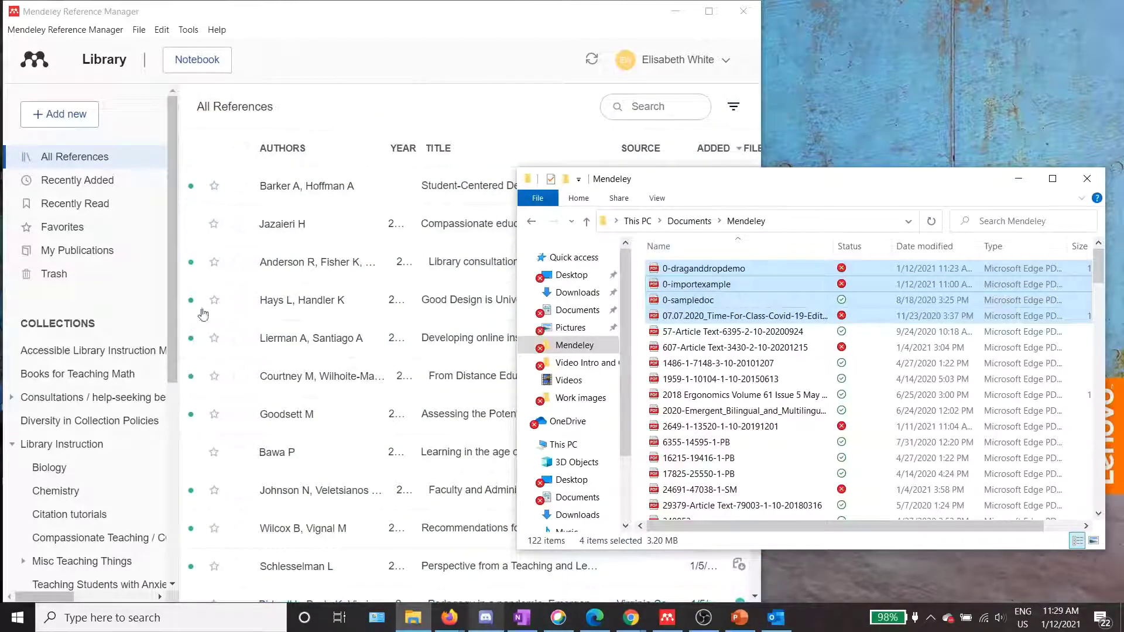
Step: Drag the four selected PDFs into the Accessible Library Instruction Materials collection
click(91, 354)
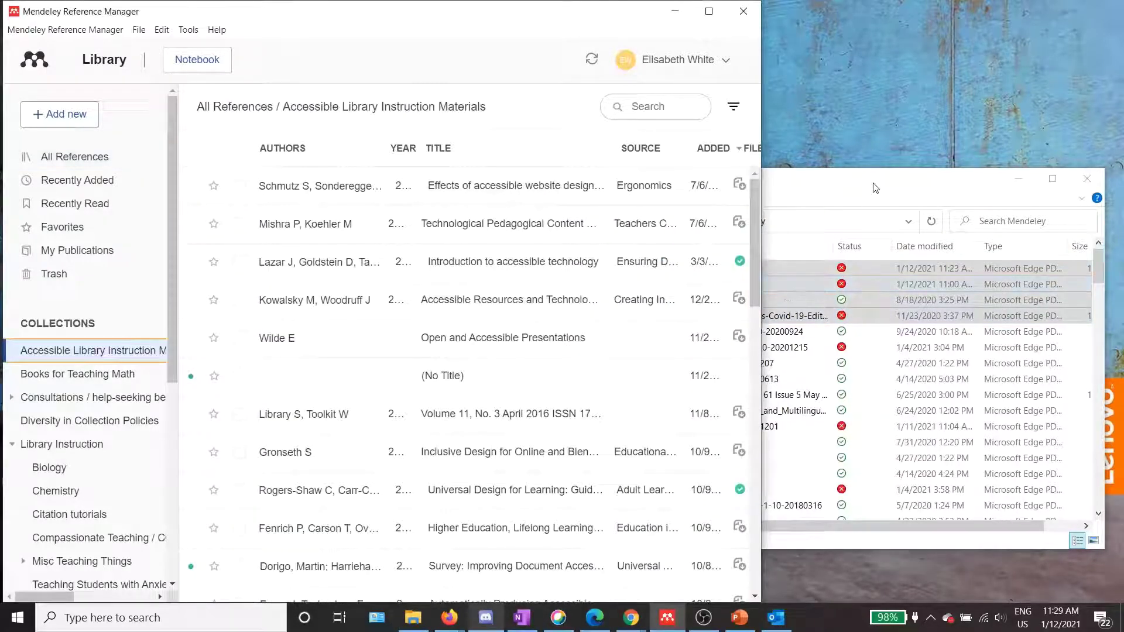
click(771, 273)
drag(776, 277, 406, 296)
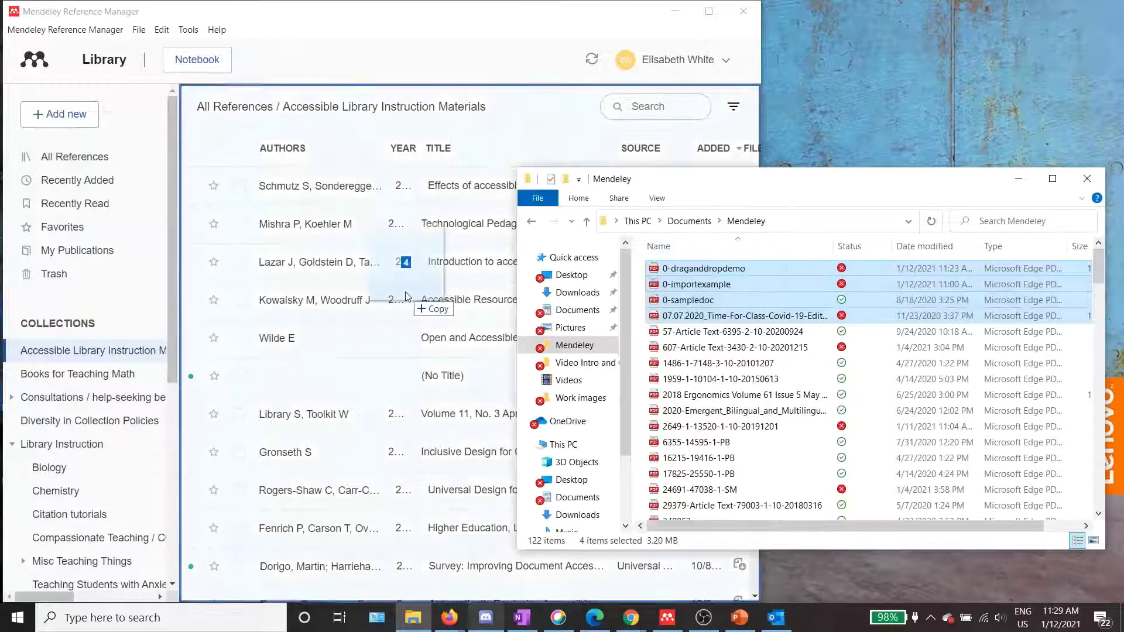